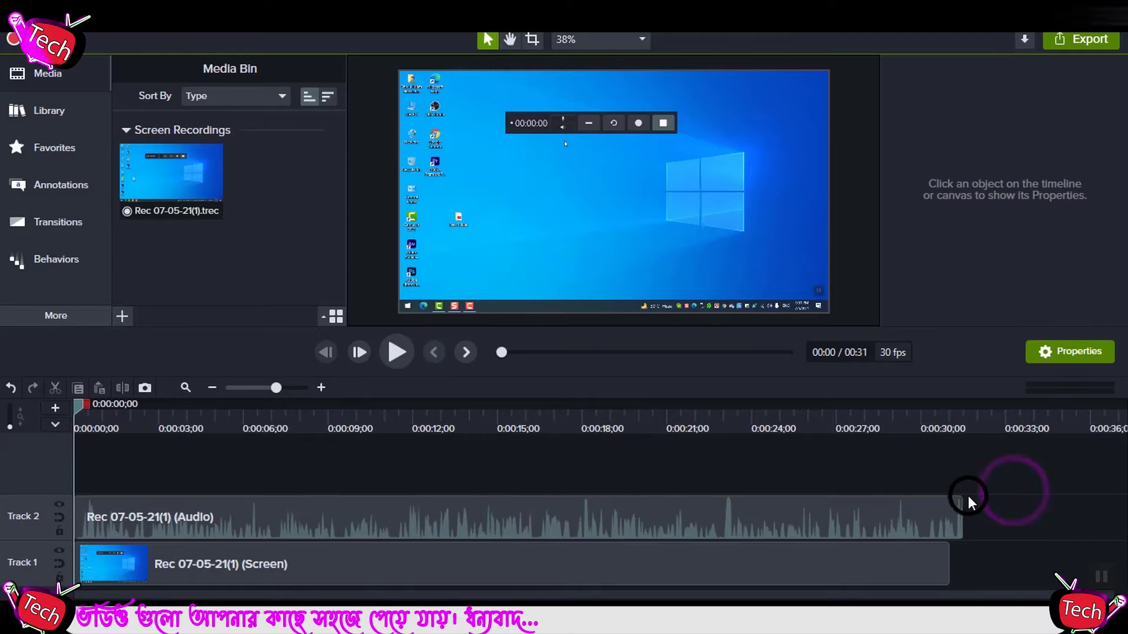
Step: Move the screen recording clip from Track 1 to a new Track 3 above the audio clip
click(491, 517)
click(491, 516)
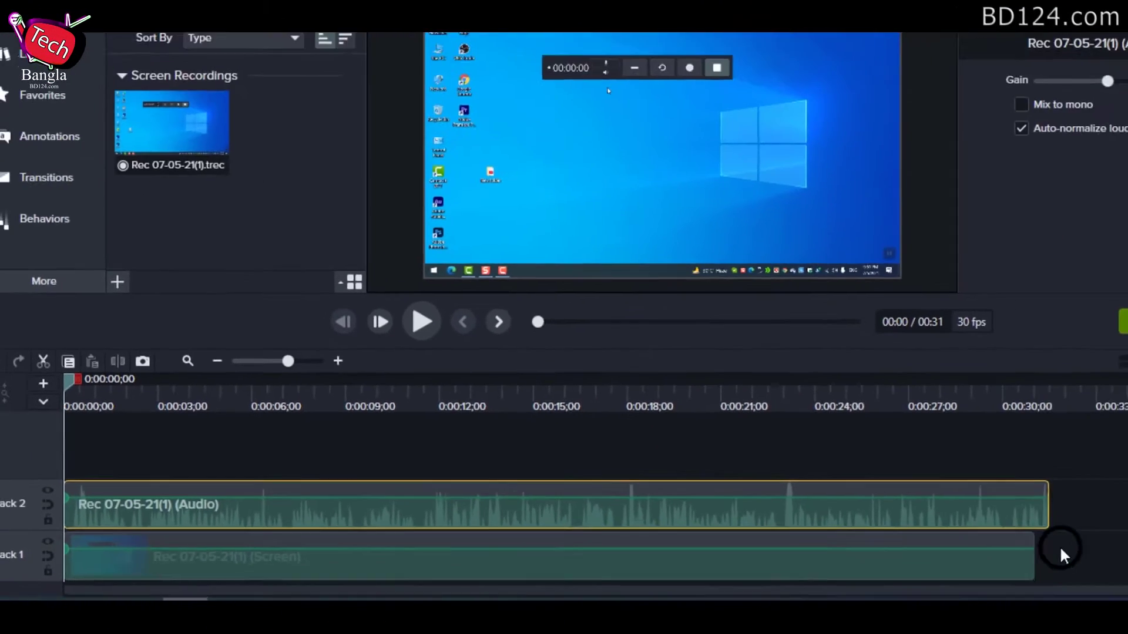
click(986, 559)
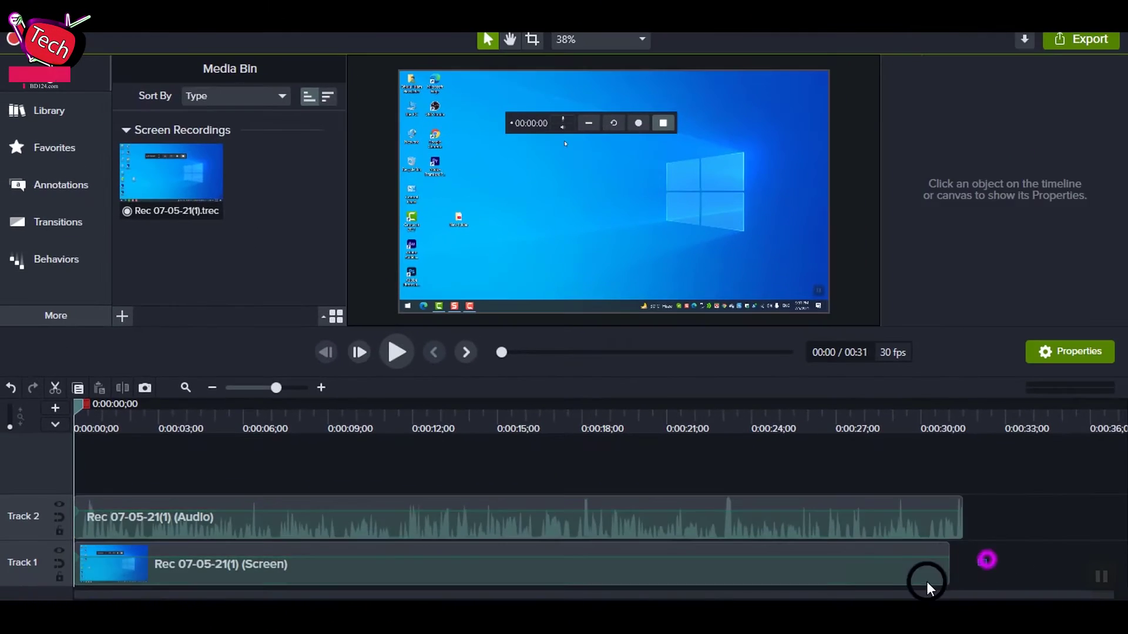
click(826, 567)
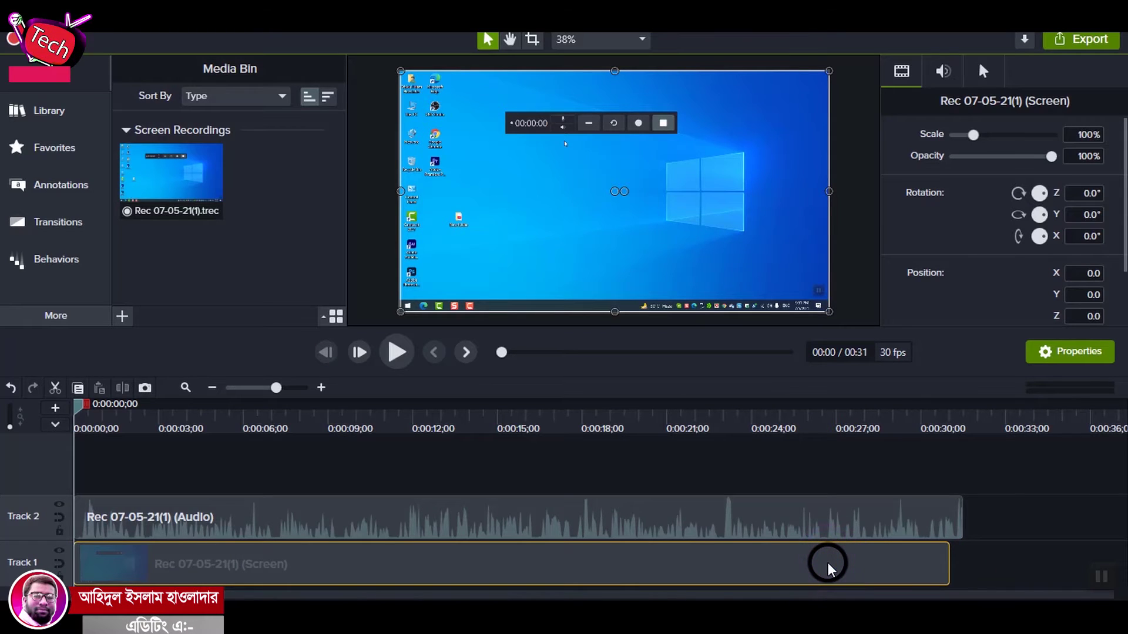
click(977, 549)
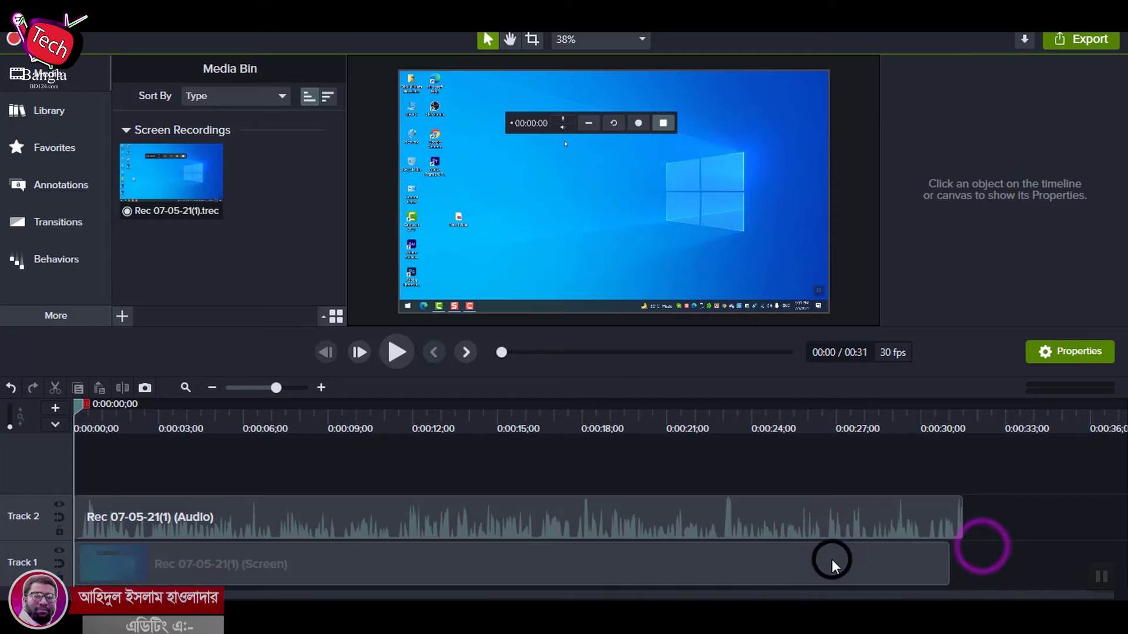
drag(721, 537, 732, 466)
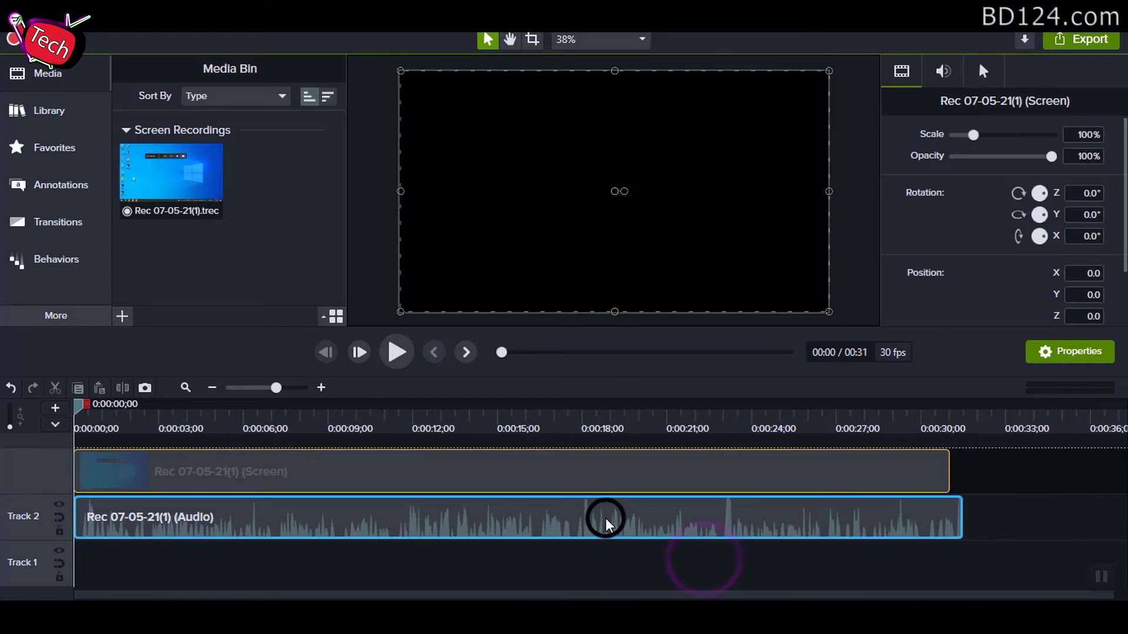
Step: Select the screen recording clip on Track 3 and enlarge its cursor to 500% scale
drag(975, 476, 814, 527)
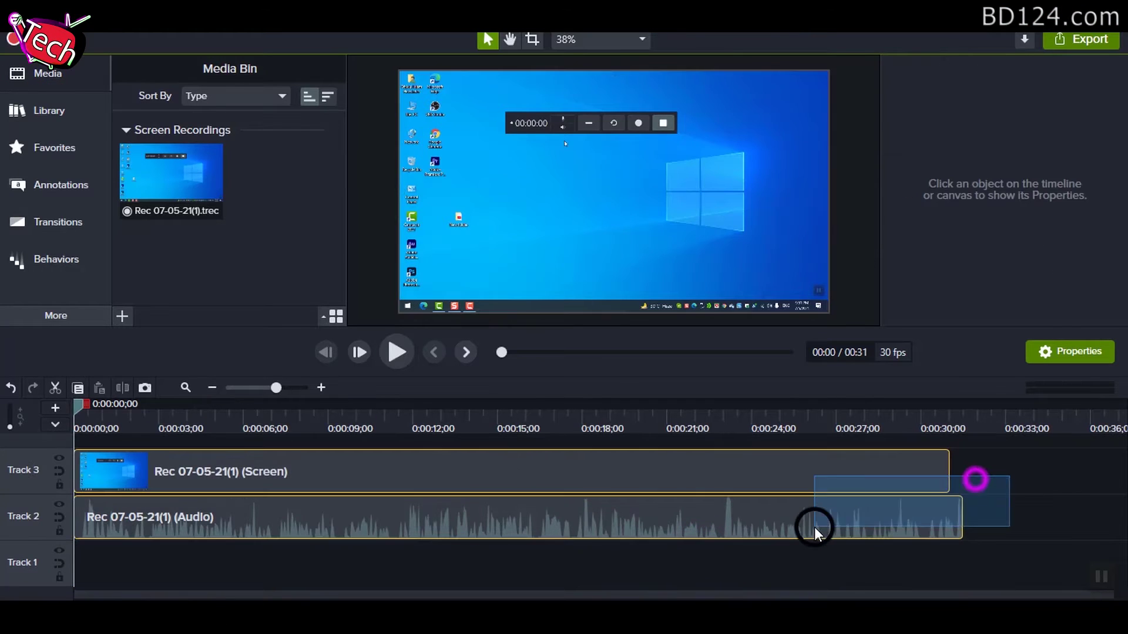
click(645, 557)
click(590, 470)
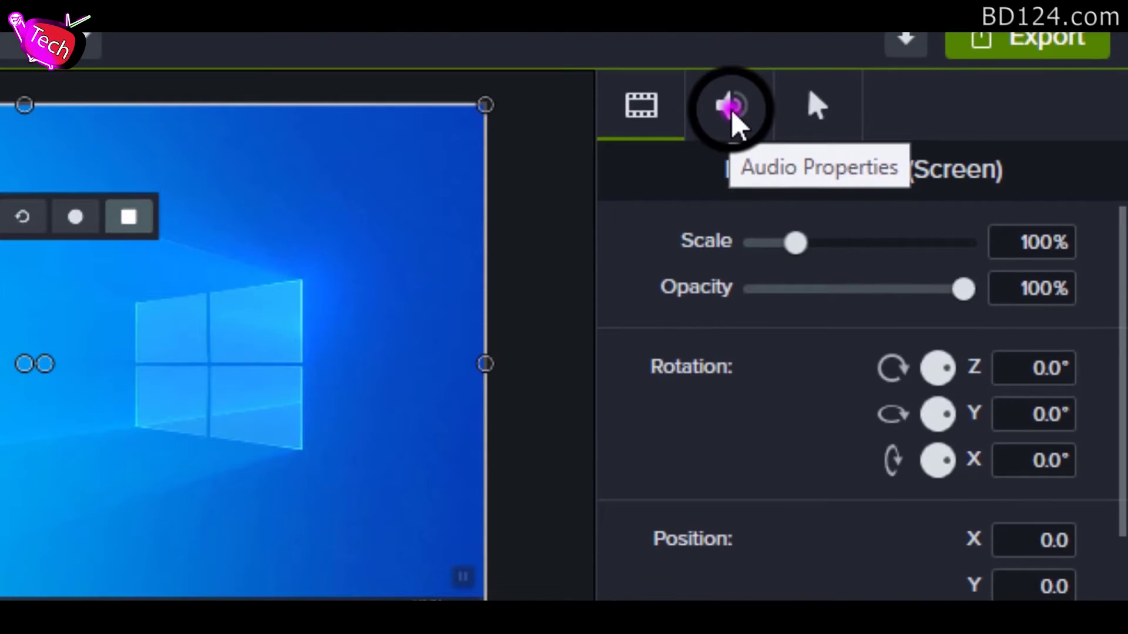
click(730, 109)
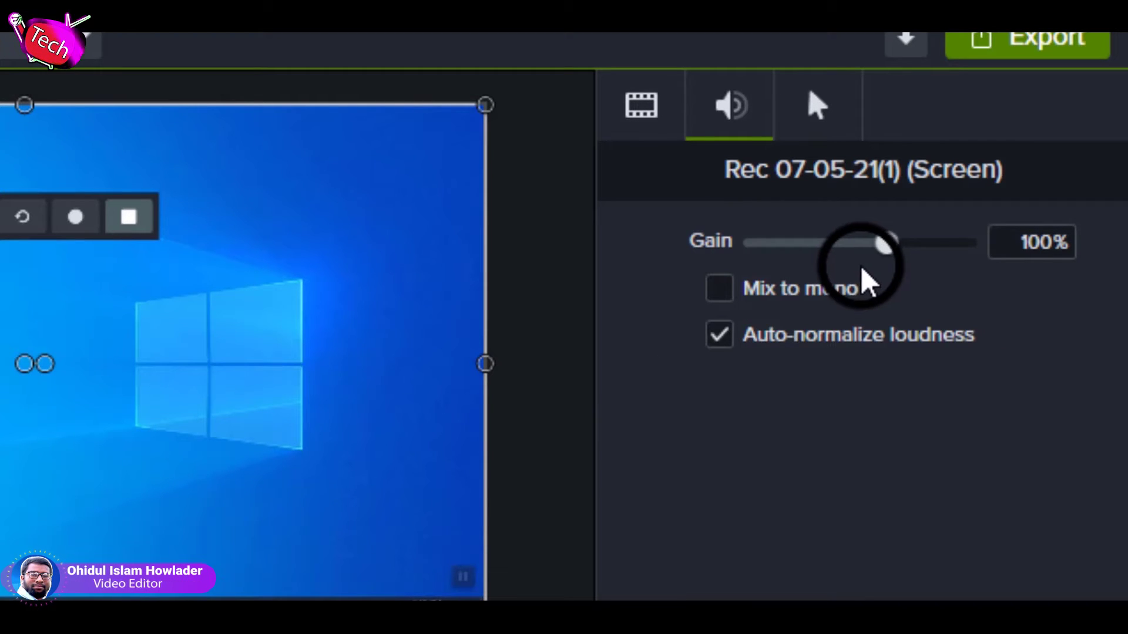
click(816, 103)
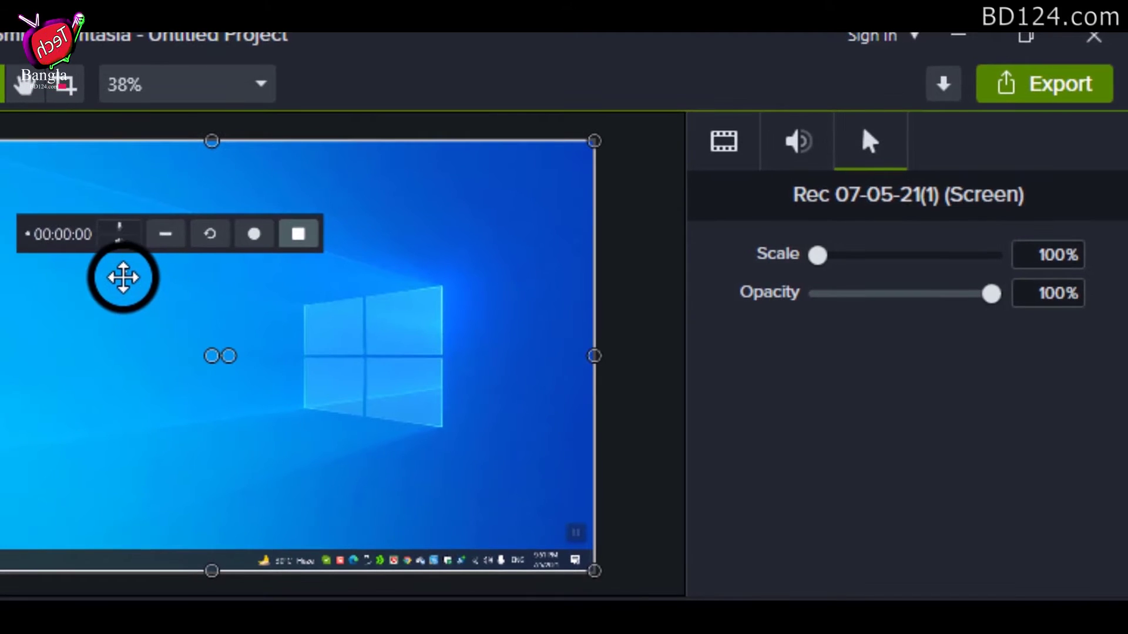
drag(817, 254, 1034, 262)
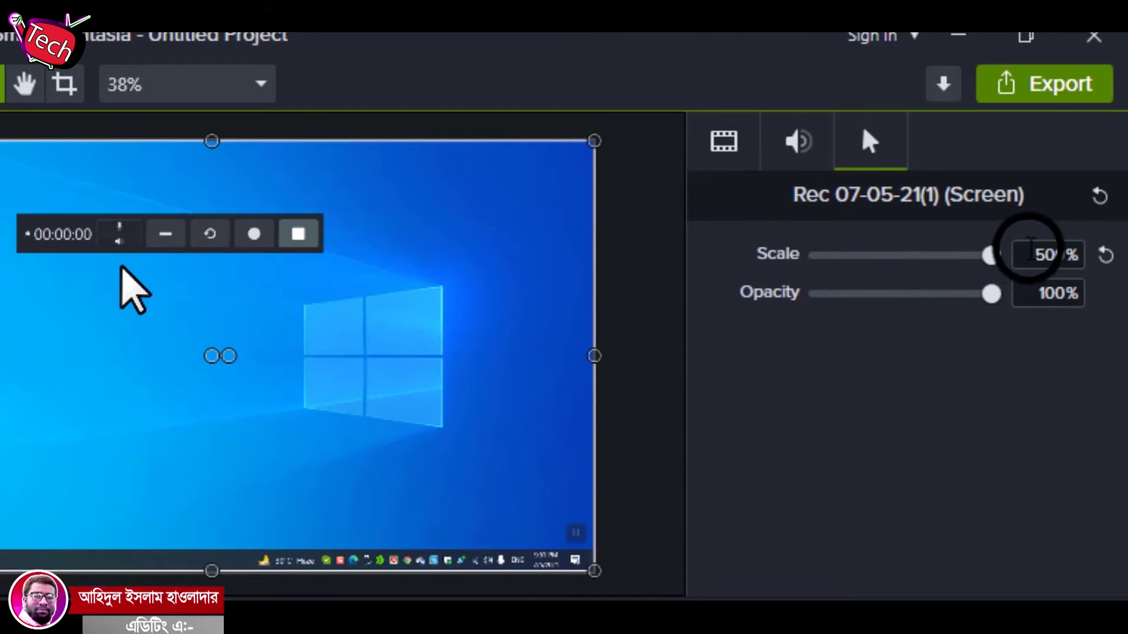
Step: Try cursor opacities of 58% and 65%, and restore the opacity to 100%
click(918, 294)
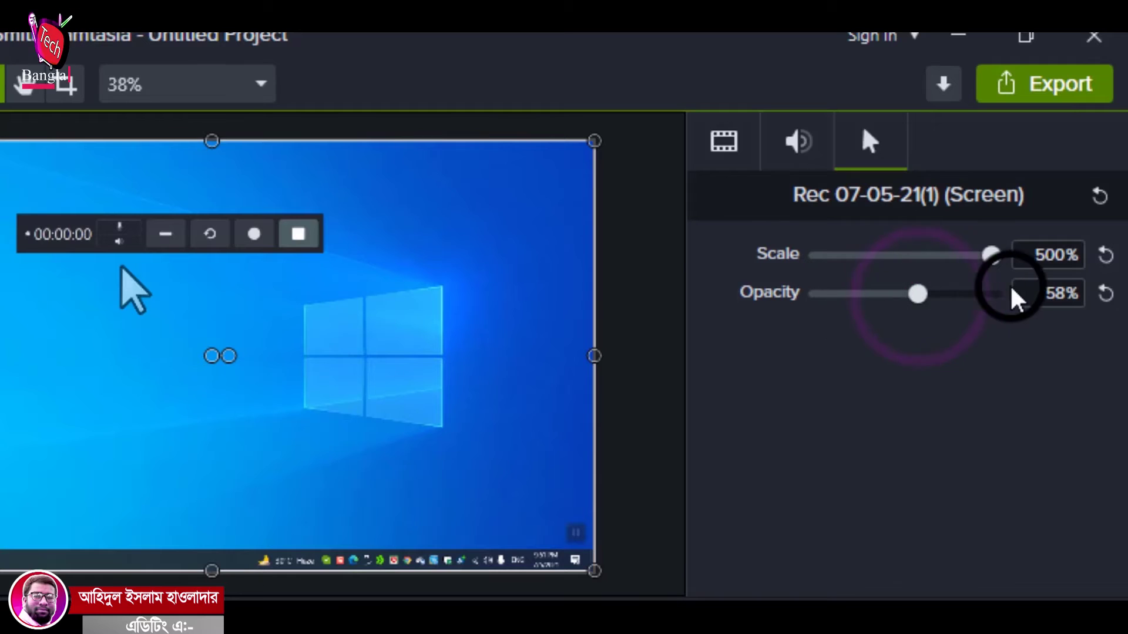
click(932, 297)
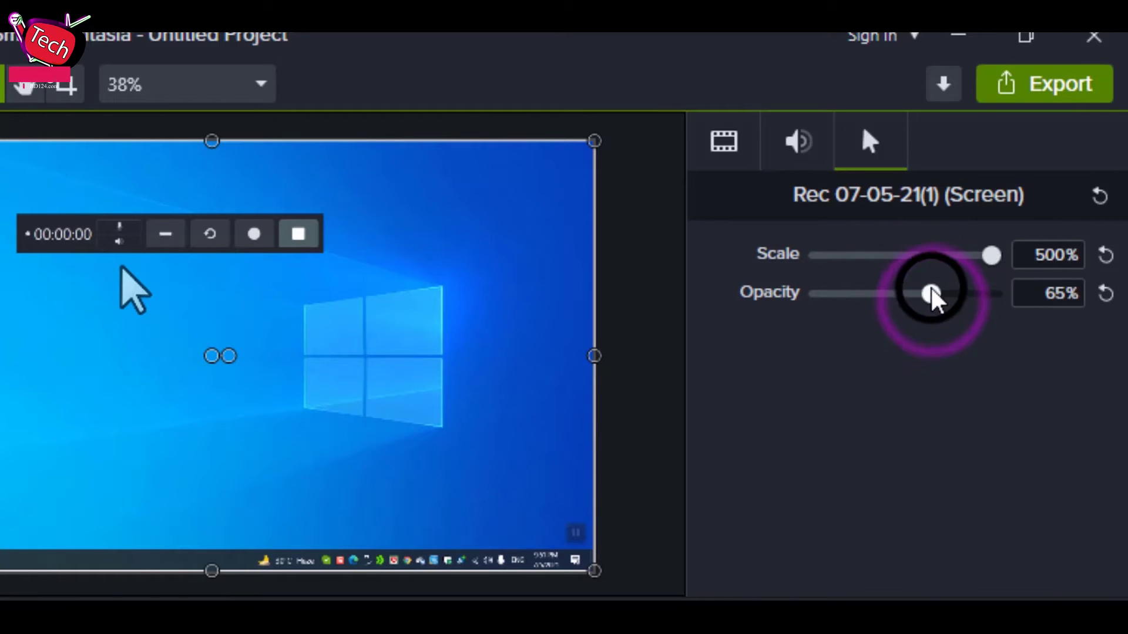
drag(933, 295, 1087, 302)
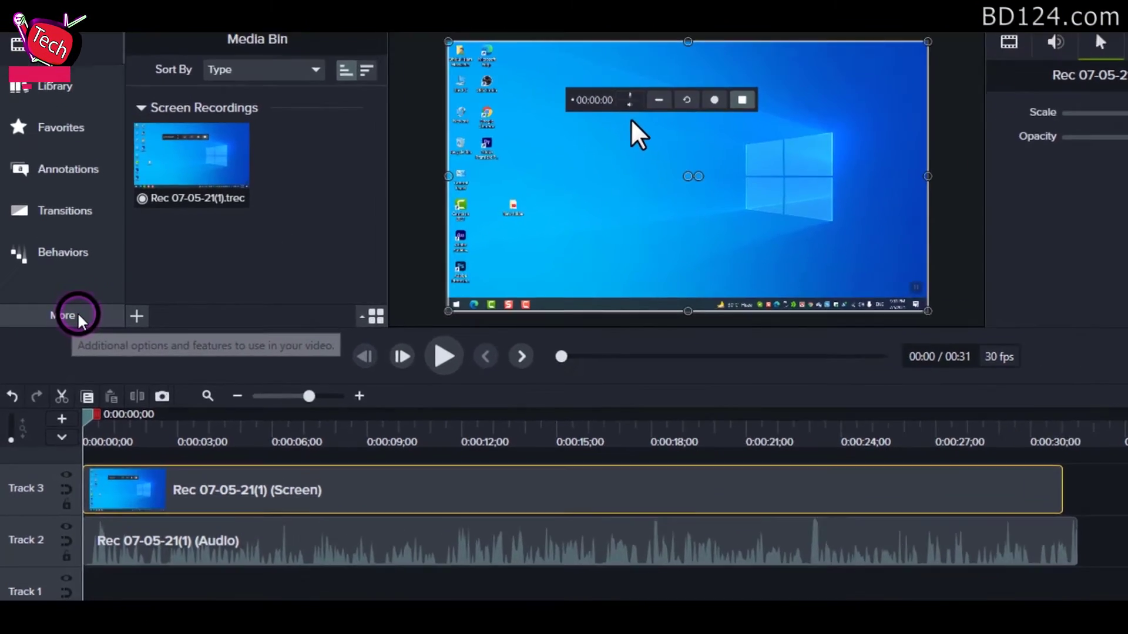
Step: Apply the Highlight cursor effect to the selected screen recording clip
click(69, 317)
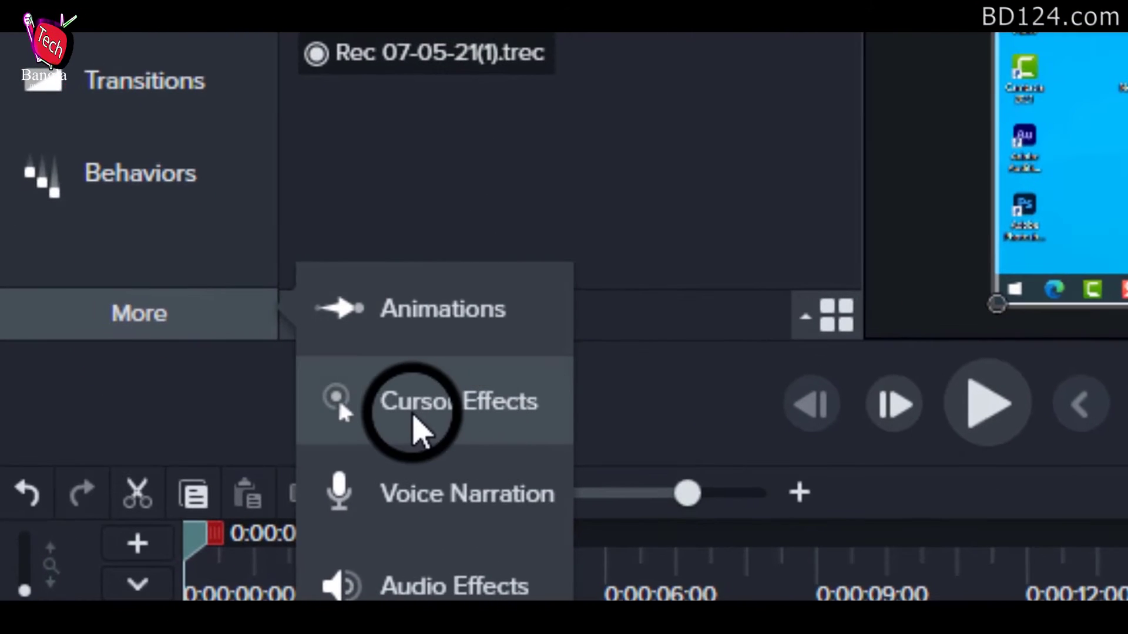
click(487, 407)
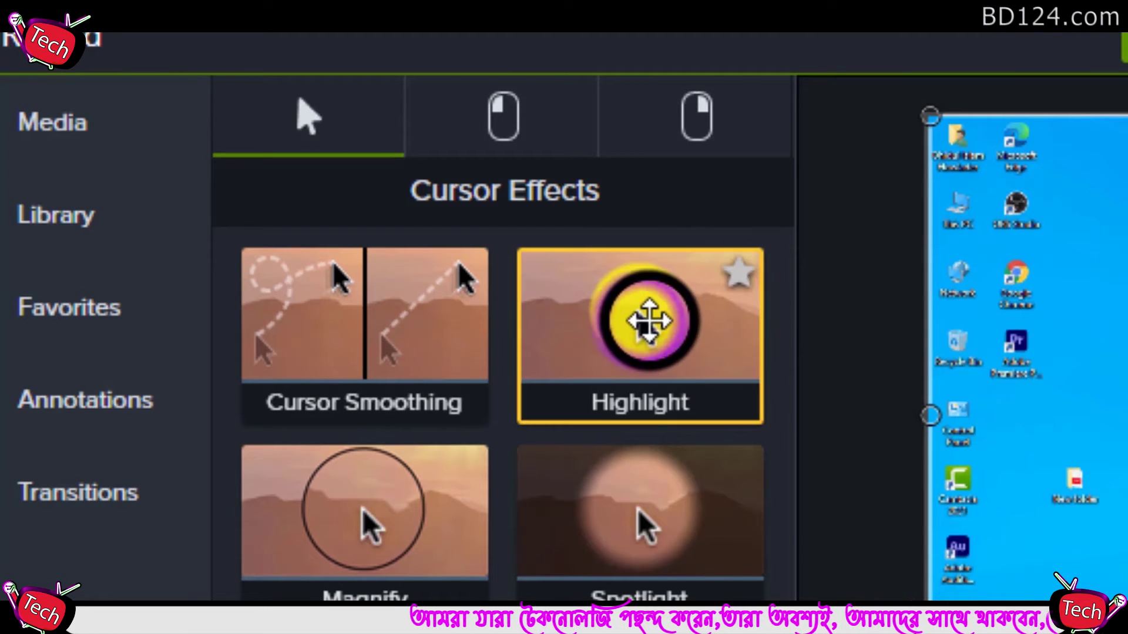
right_click(651, 326)
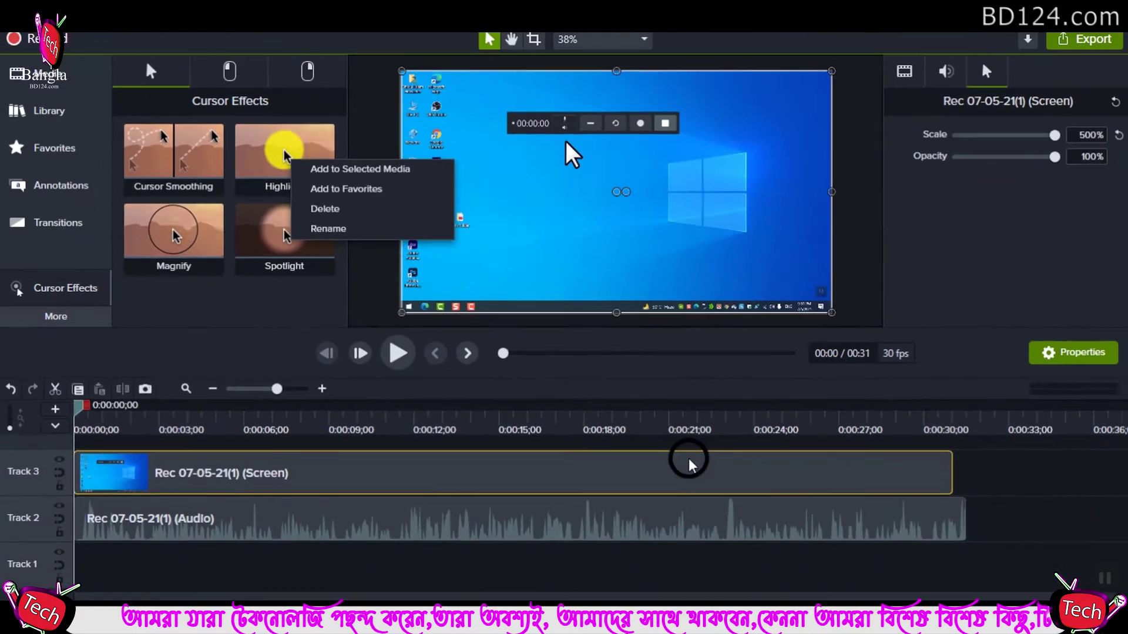
click(677, 467)
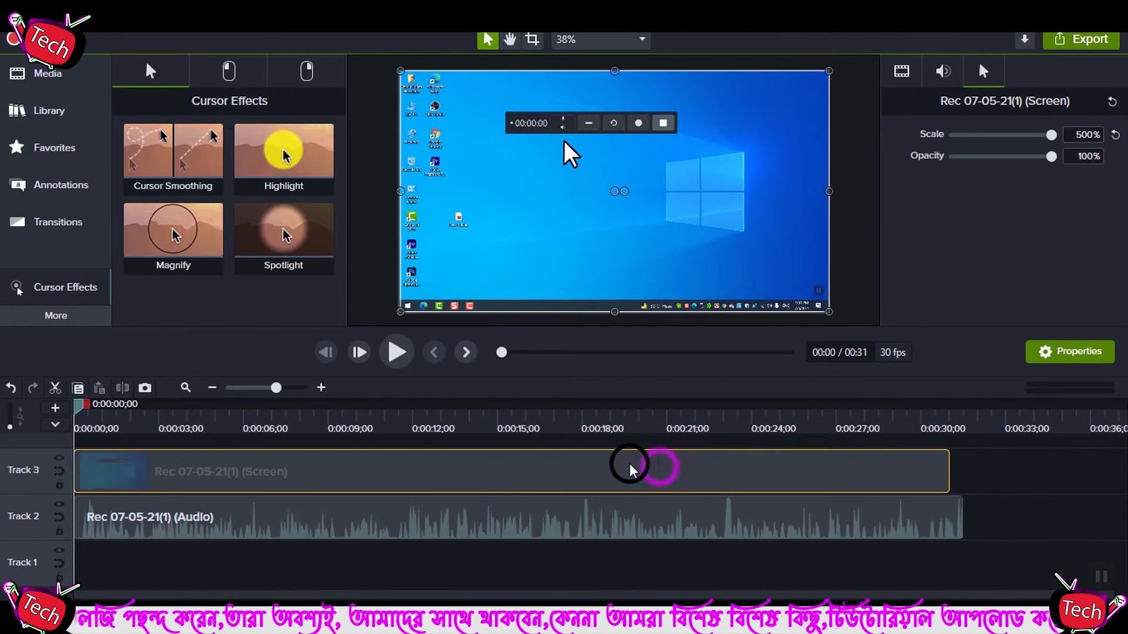
drag(283, 153, 393, 477)
right_click(285, 167)
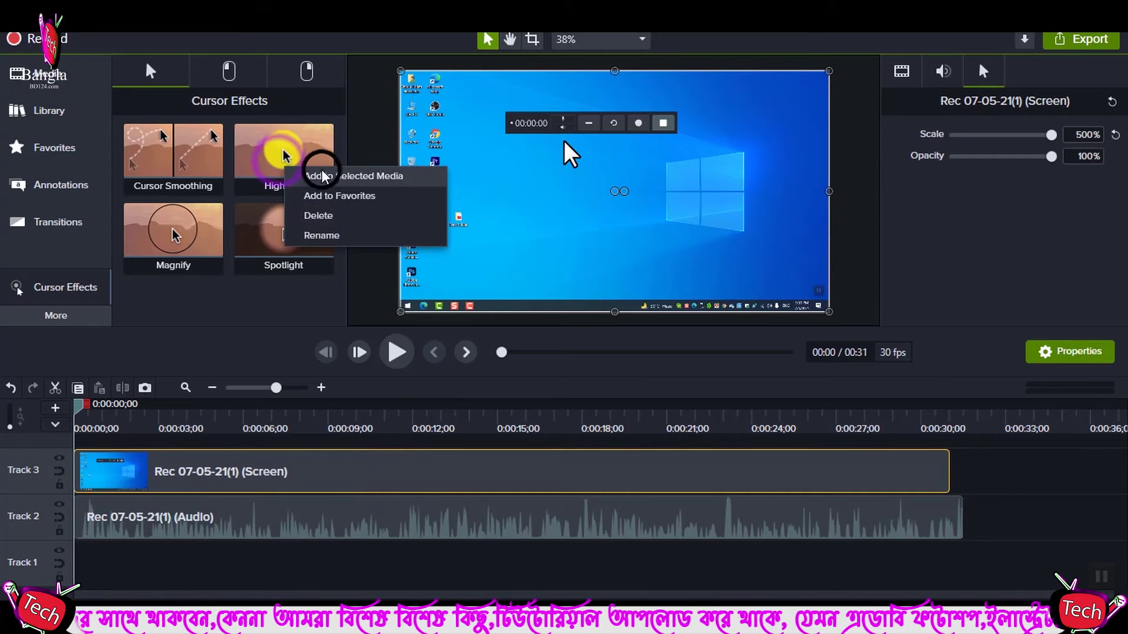
click(376, 176)
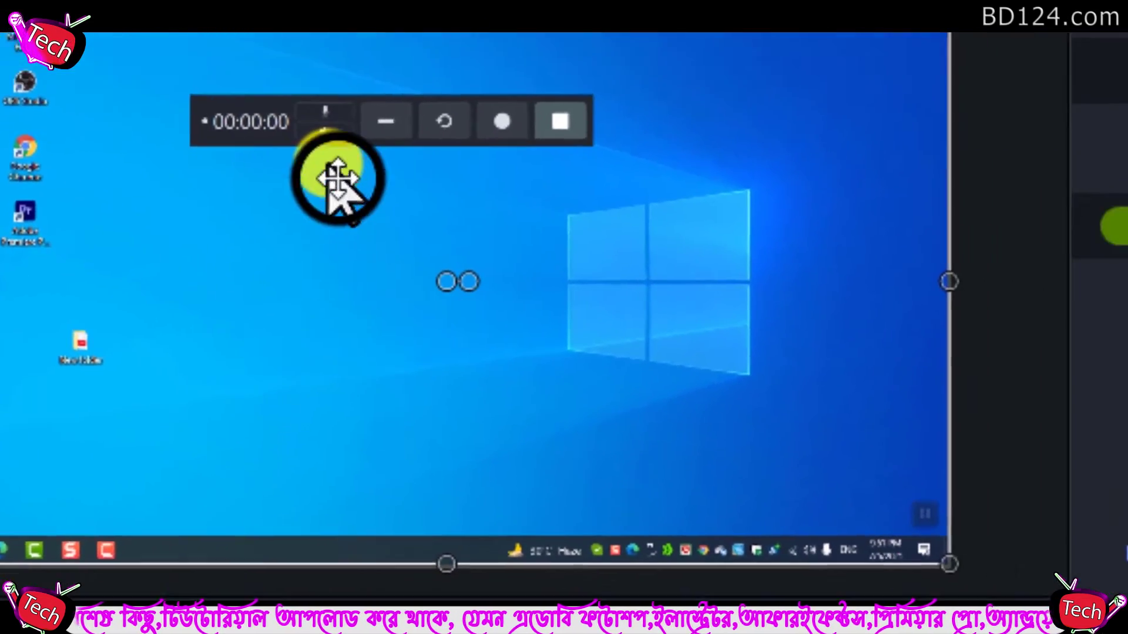
Step: Change the cursor highlight's colour to a bright green
click(1070, 303)
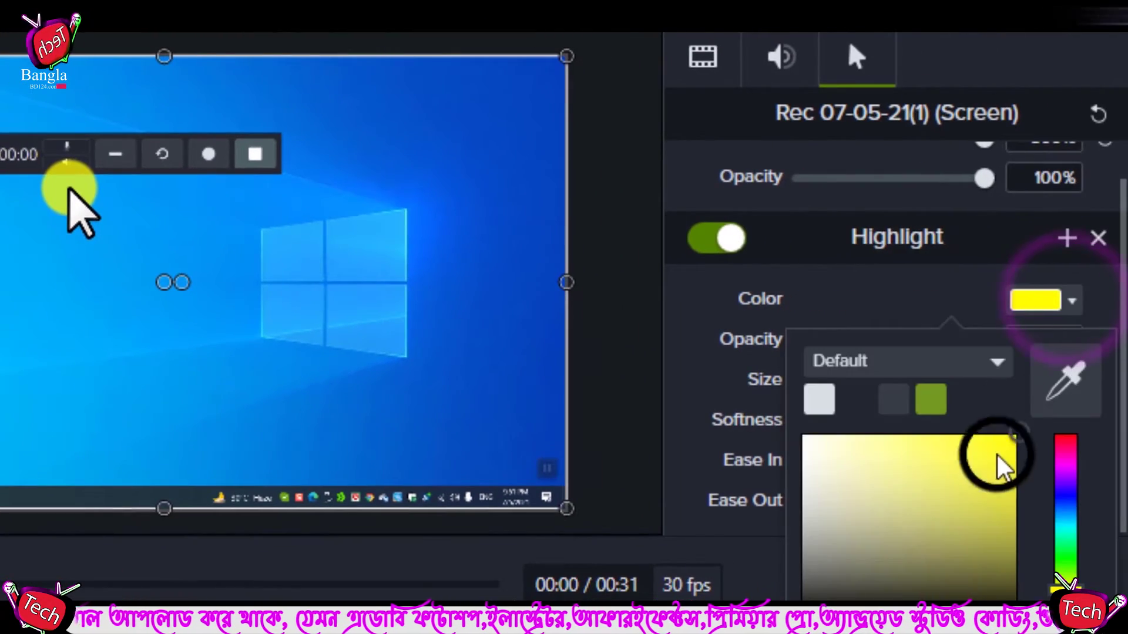
mouse_move(966, 480)
mouse_down()
mouse_move(830, 592)
mouse_move(807, 473)
mouse_up()
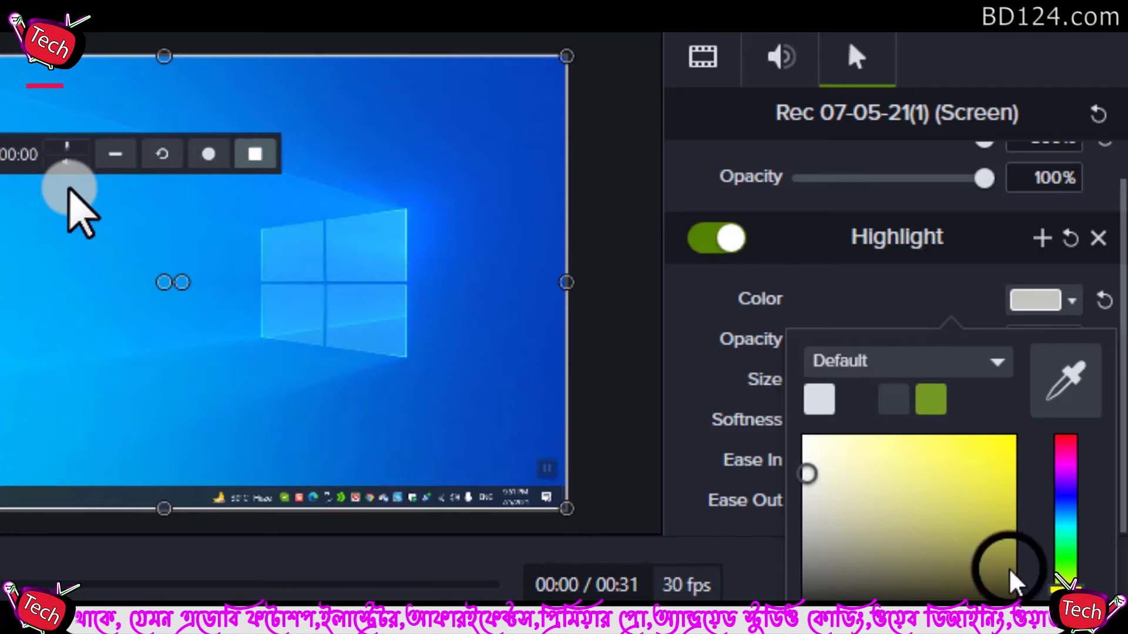
click(1078, 543)
drag(979, 506, 1057, 433)
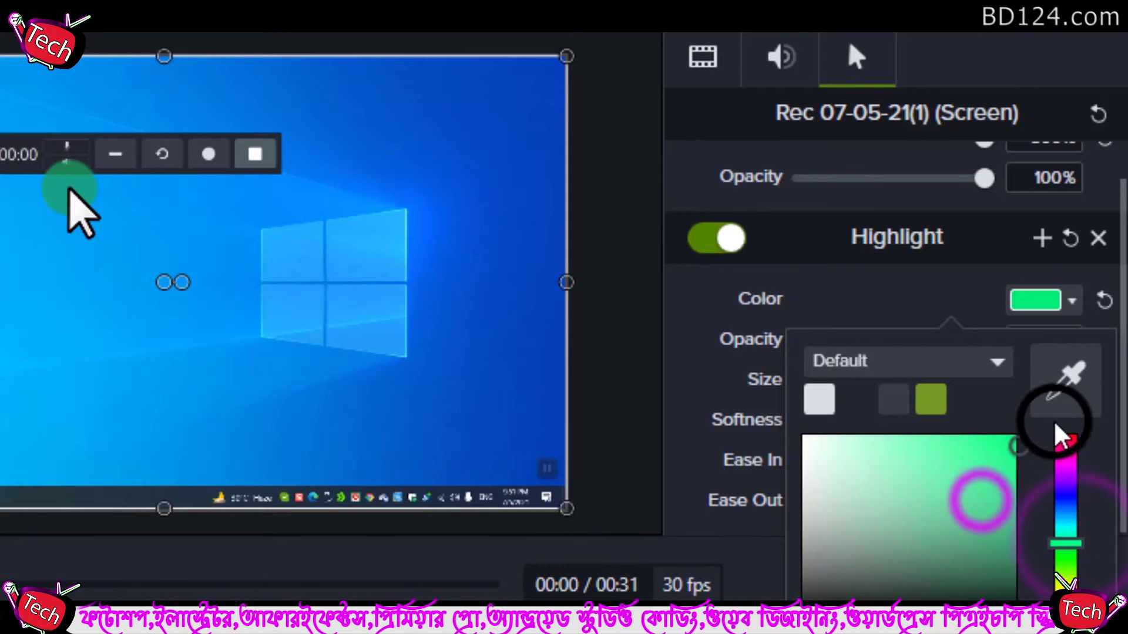
click(860, 291)
Step: Switch the Highlight effect off and on again, and remove it from the clip
click(728, 237)
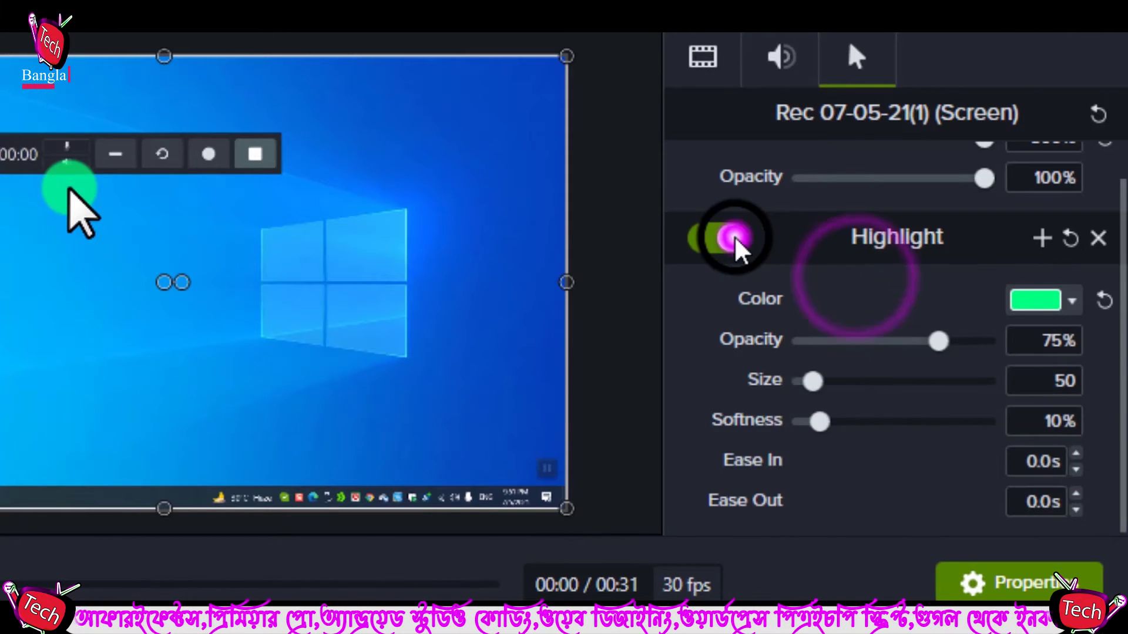
click(731, 238)
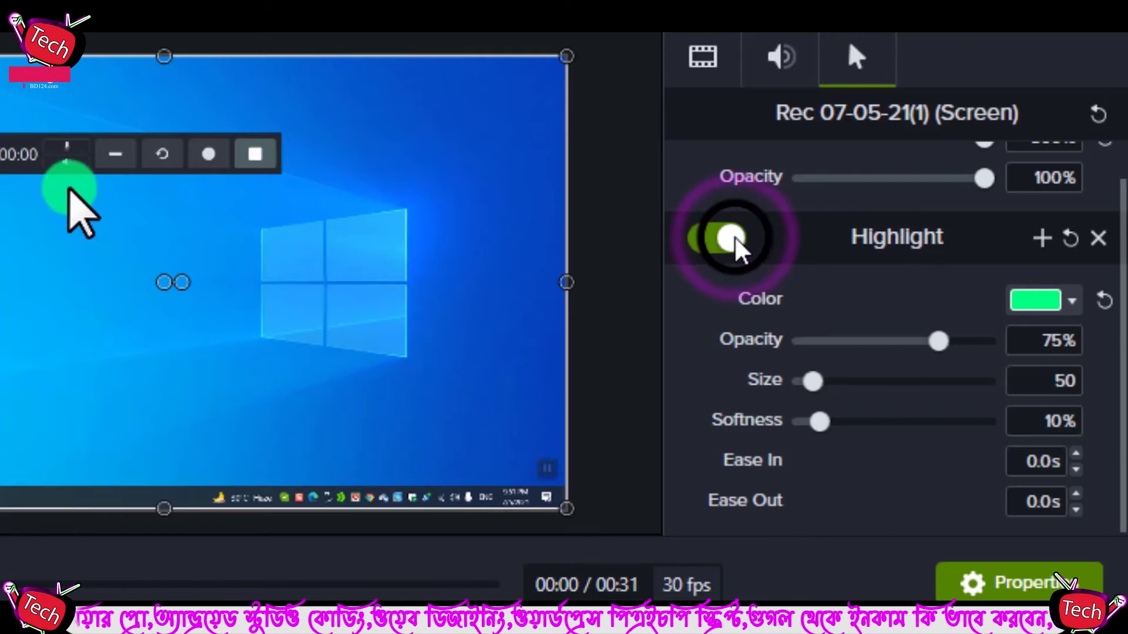
click(1098, 241)
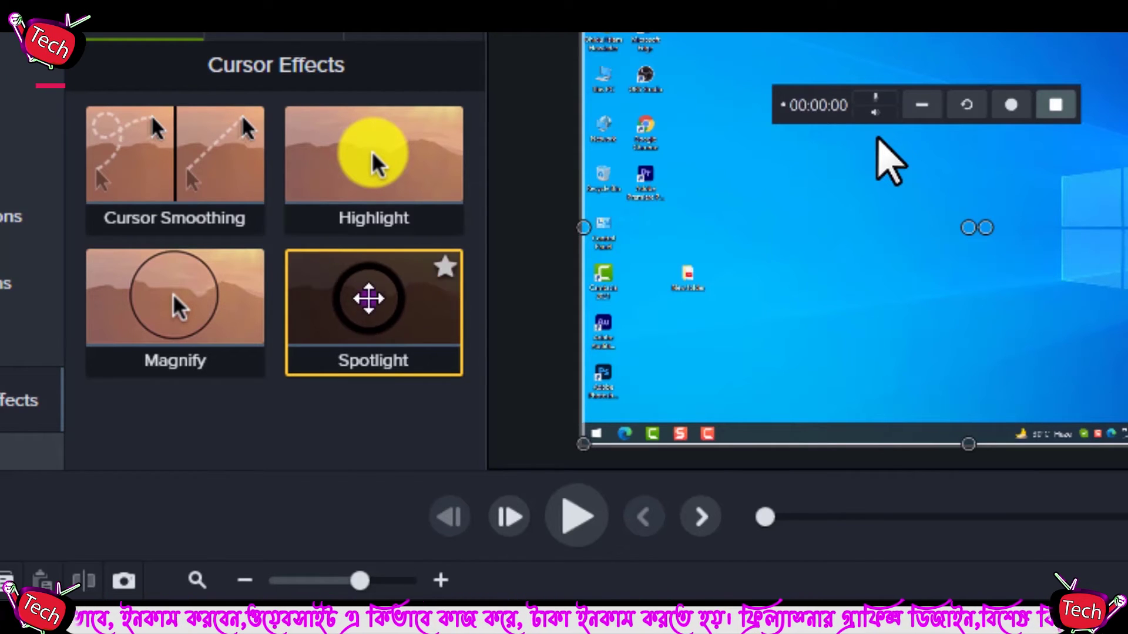
Step: Try the Spotlight cursor effect with a red colour on the screen recording clip, and remove it
right_click(390, 292)
click(434, 323)
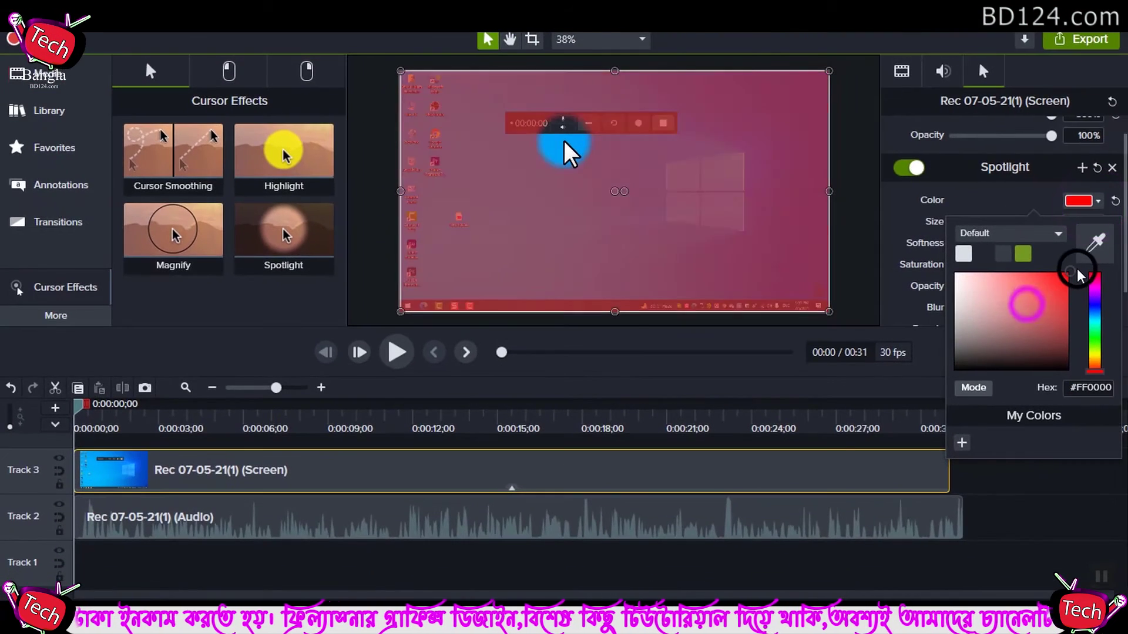
click(1066, 275)
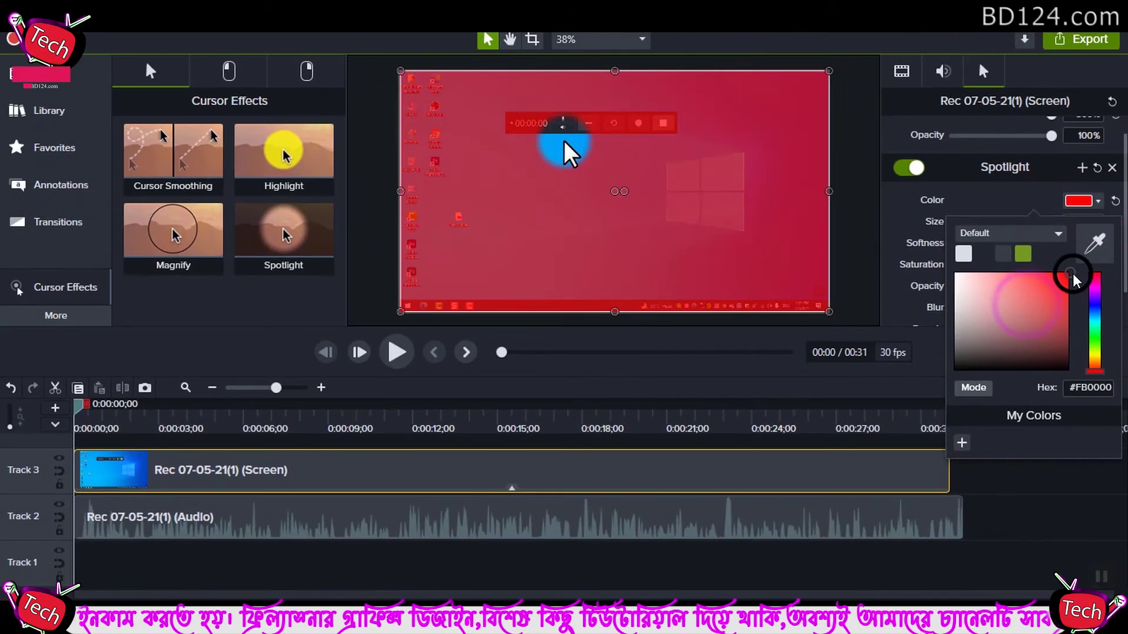
click(1113, 168)
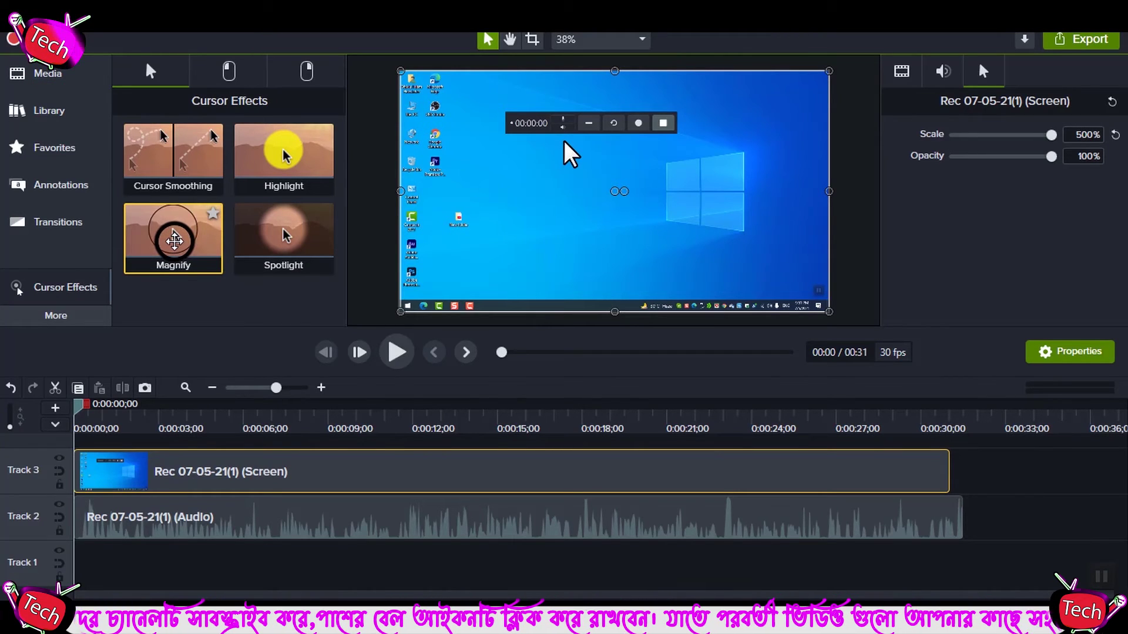
Step: Apply the Magnify cursor effect to the screen recording clip and set its size to 20
right_click(171, 235)
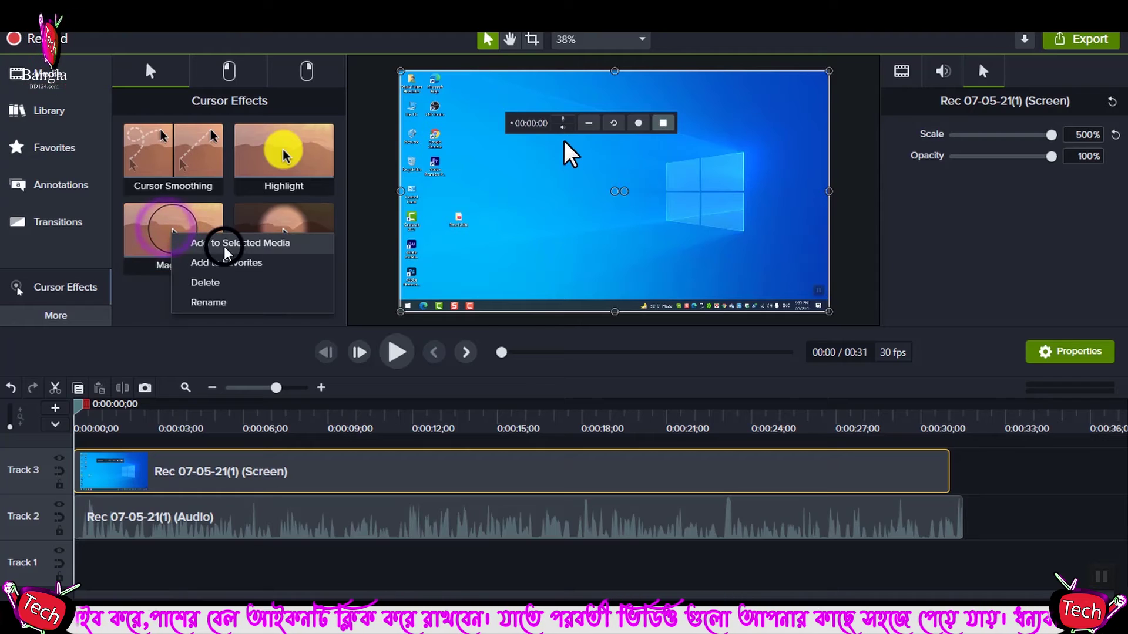
click(233, 243)
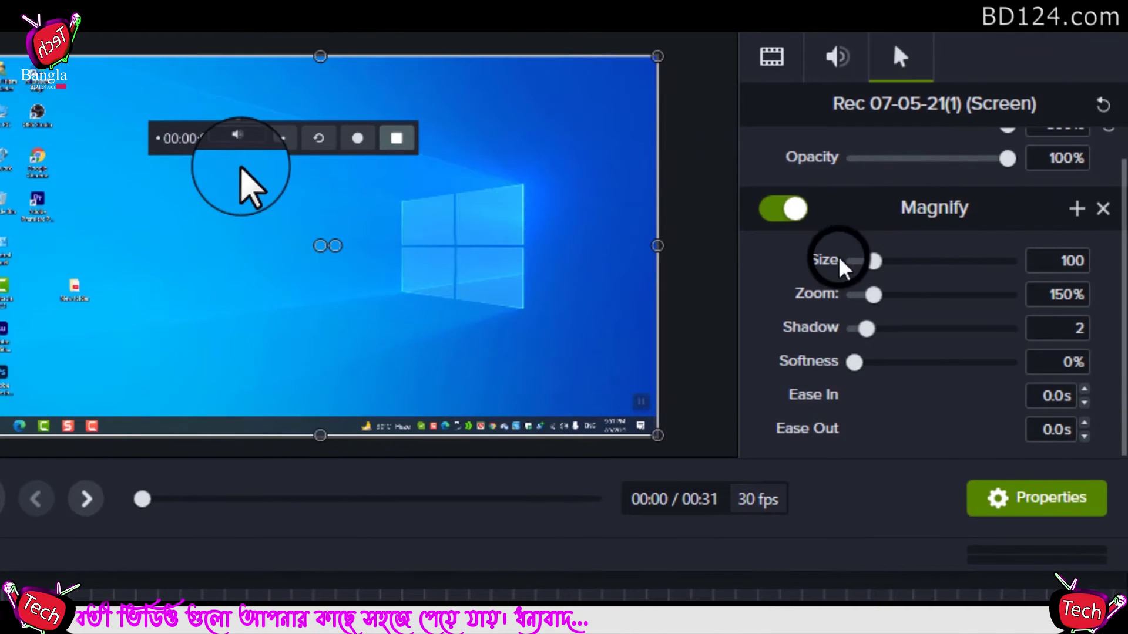
drag(873, 261, 894, 261)
click(1064, 261)
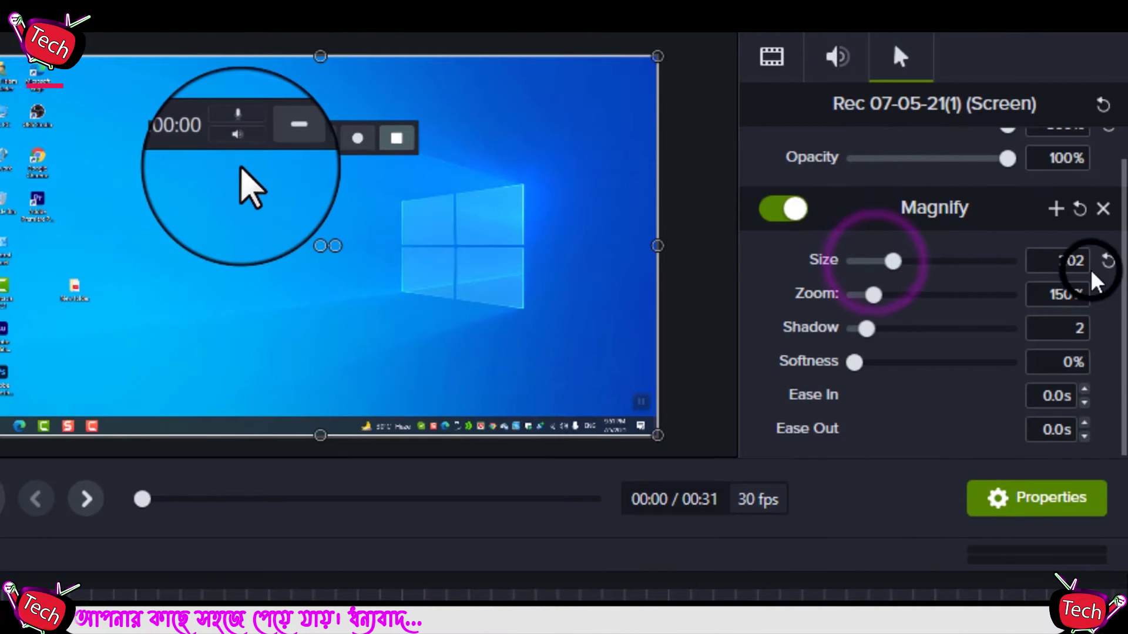
double_click(1064, 261)
text(20)
key(Return)
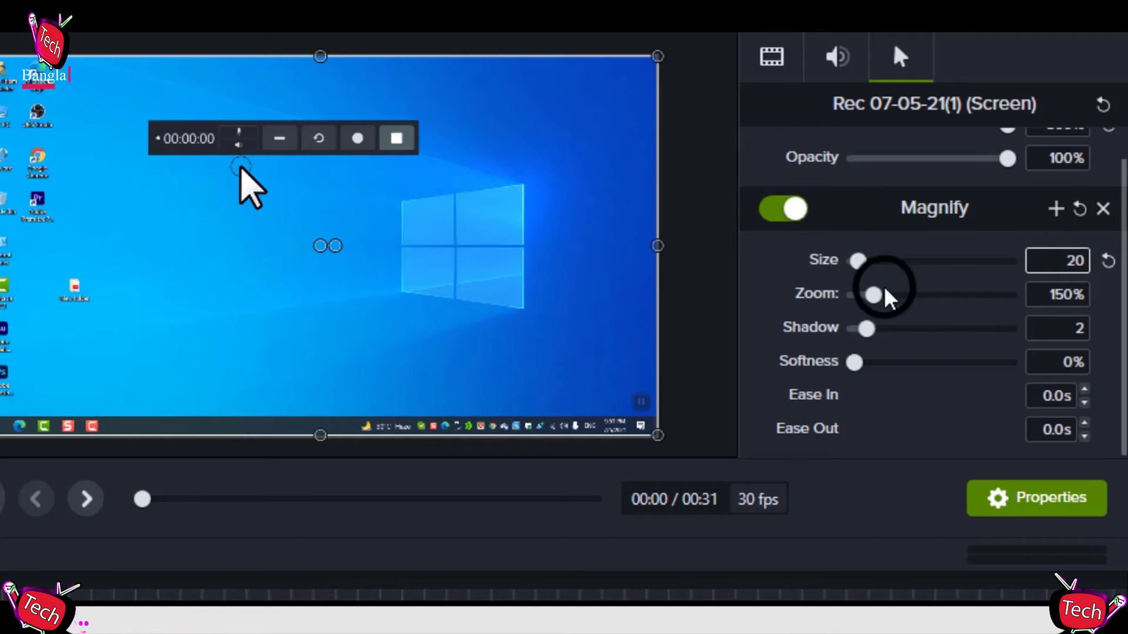
Step: Set the Magnify effect's zoom to 100% and its shadow to 6
drag(874, 297, 861, 340)
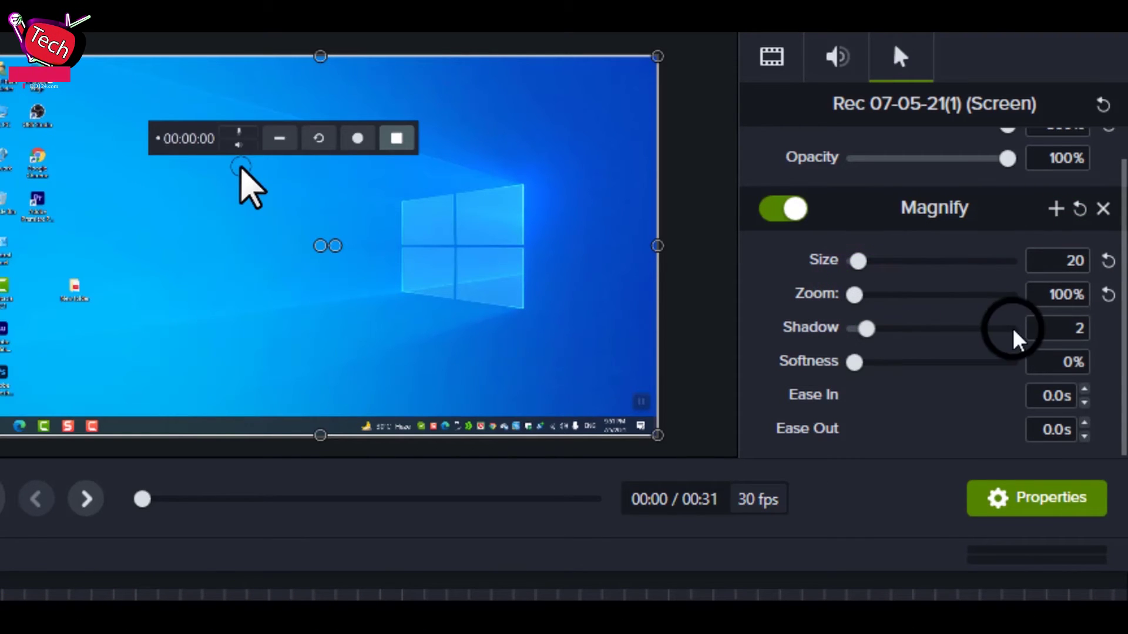
double_click(1075, 328)
text(6)
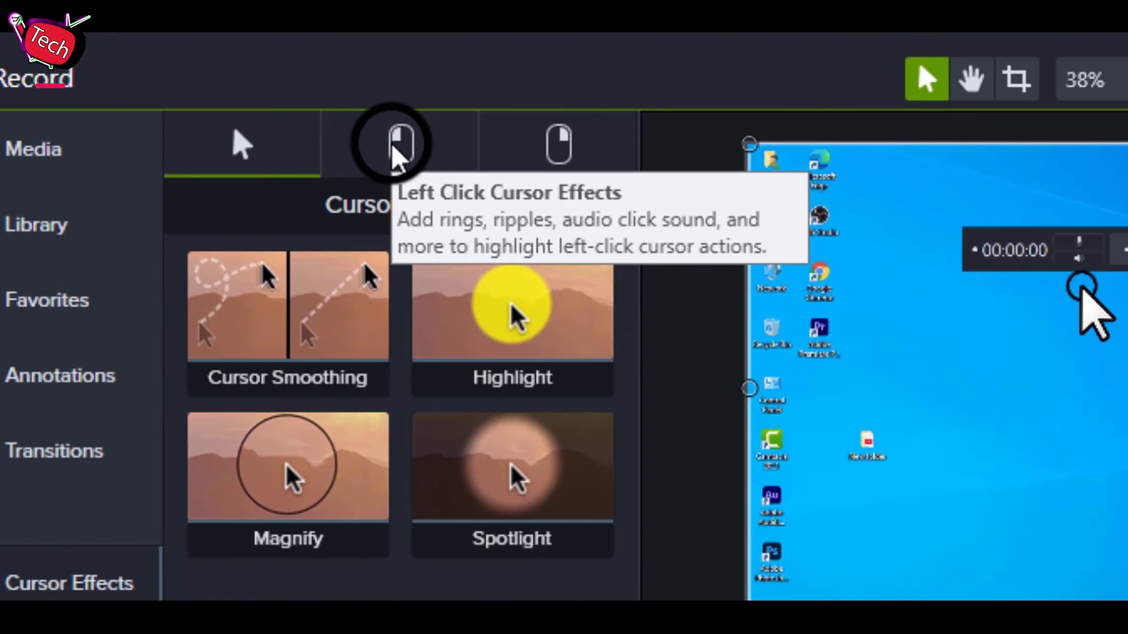
Step: Add the Rings and Sound left-click cursor effects to the selected screen recording clip
click(394, 154)
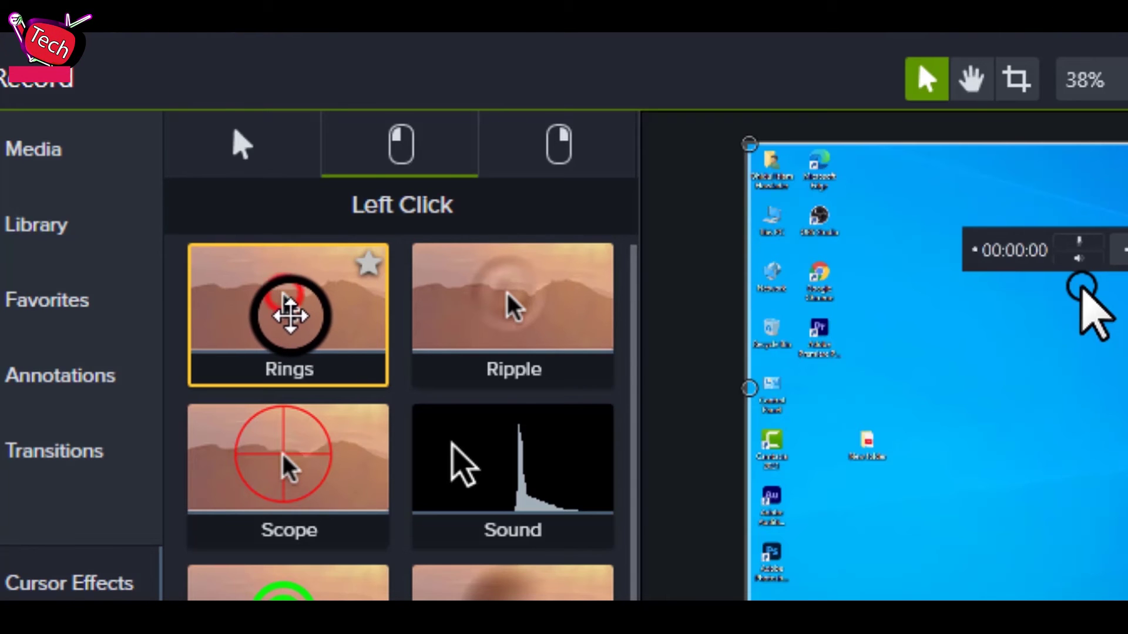
right_click(281, 306)
click(424, 333)
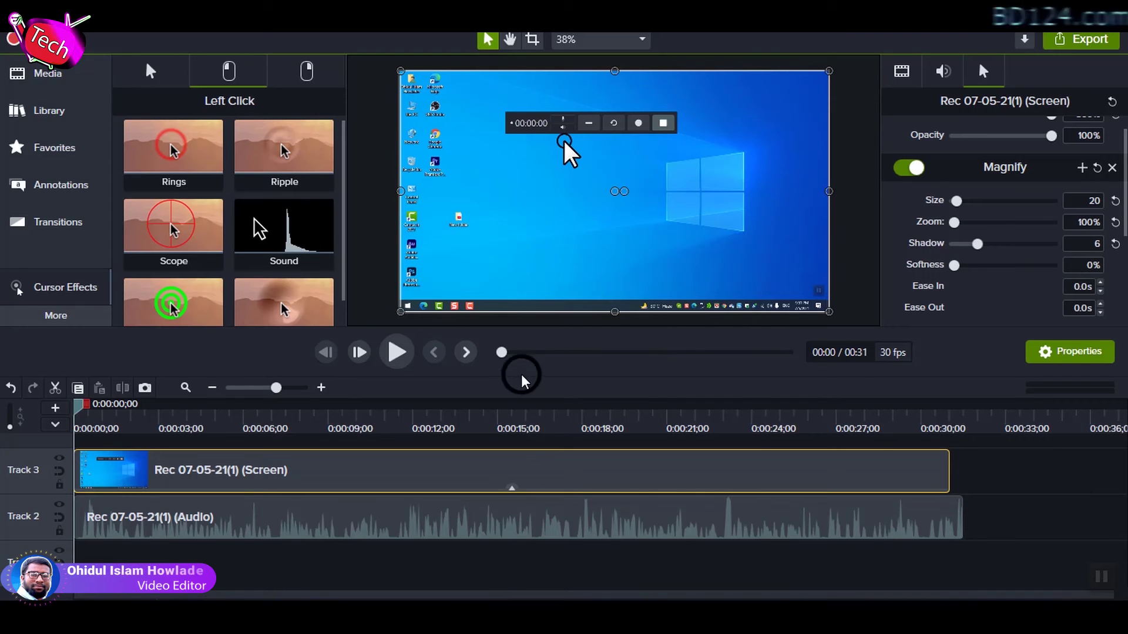
right_click(283, 234)
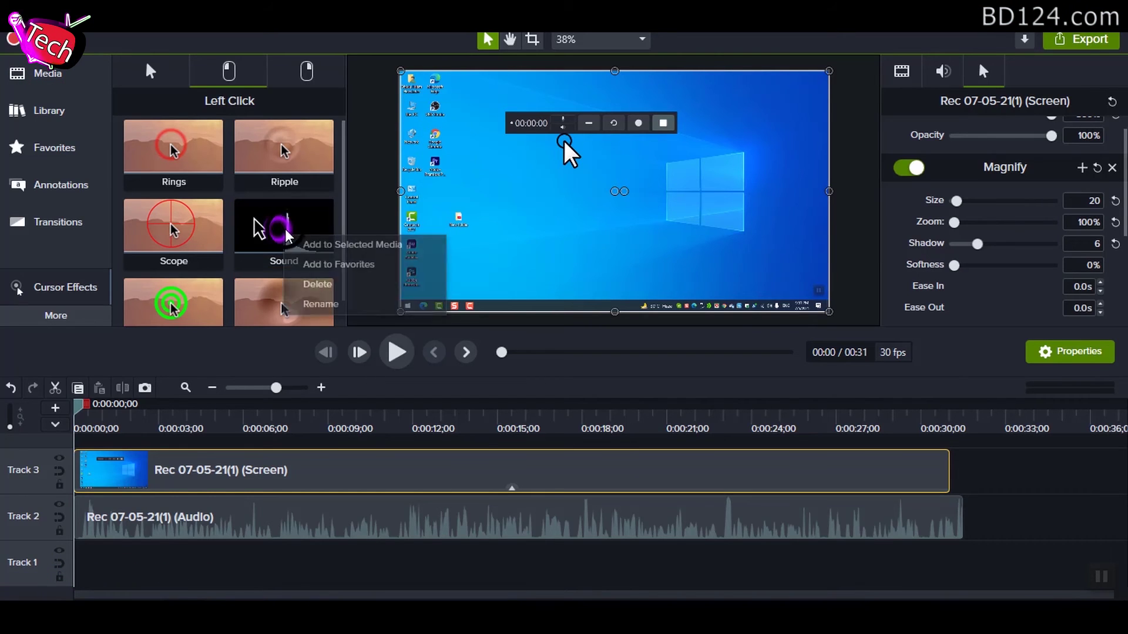
click(319, 247)
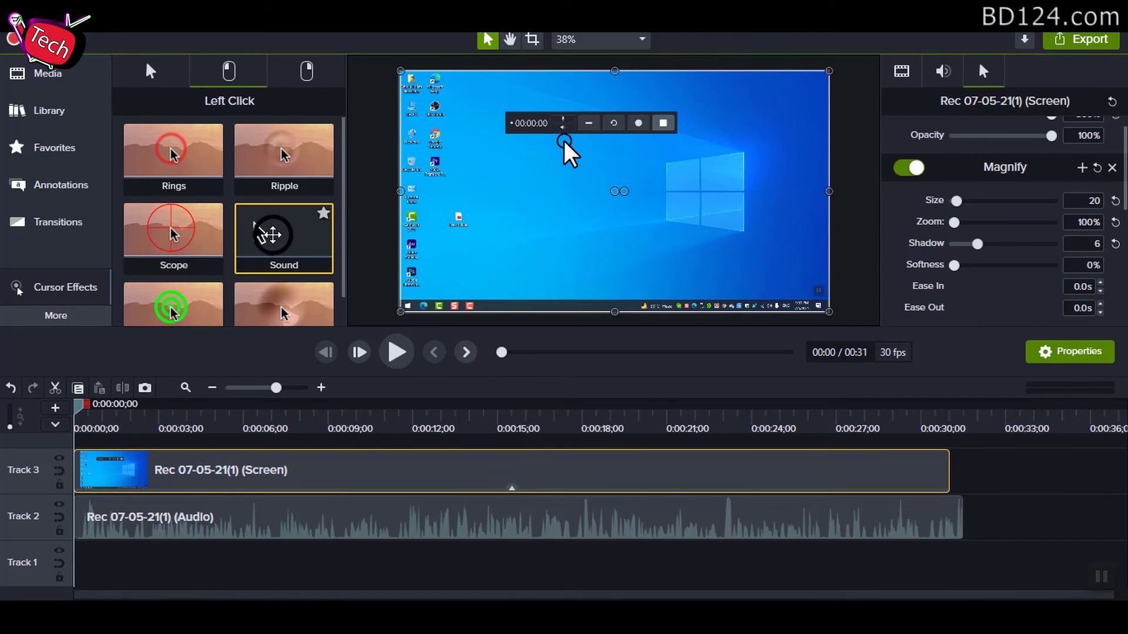
Step: Add the Rings right-click cursor effect to the screen recording clip and preview the first nine seconds of the recording
click(307, 71)
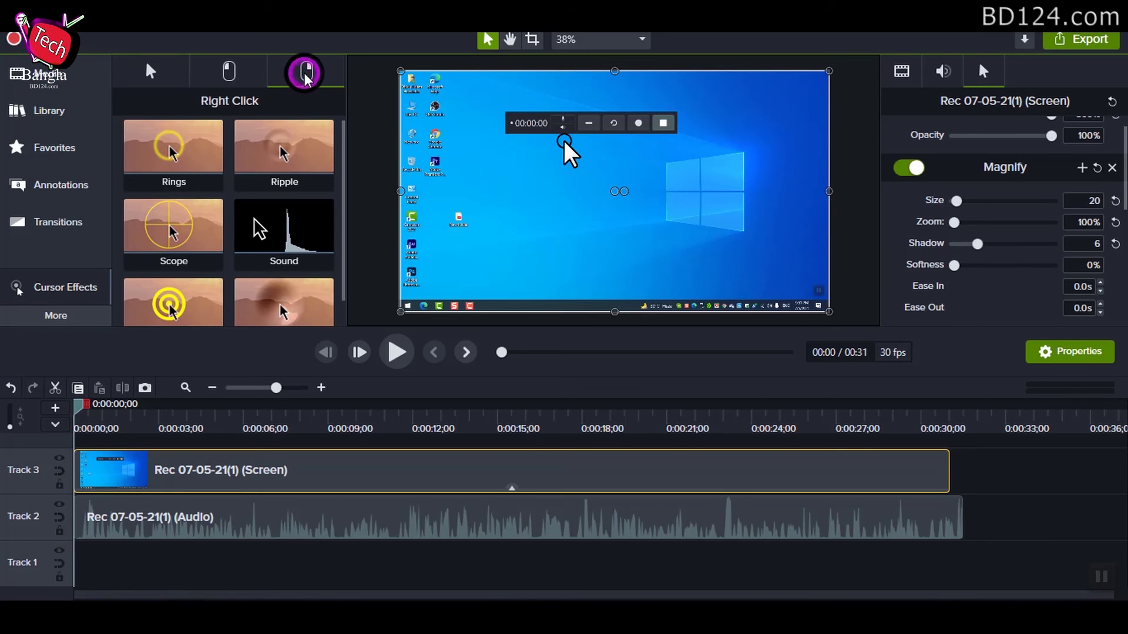
right_click(182, 151)
click(194, 156)
click(404, 354)
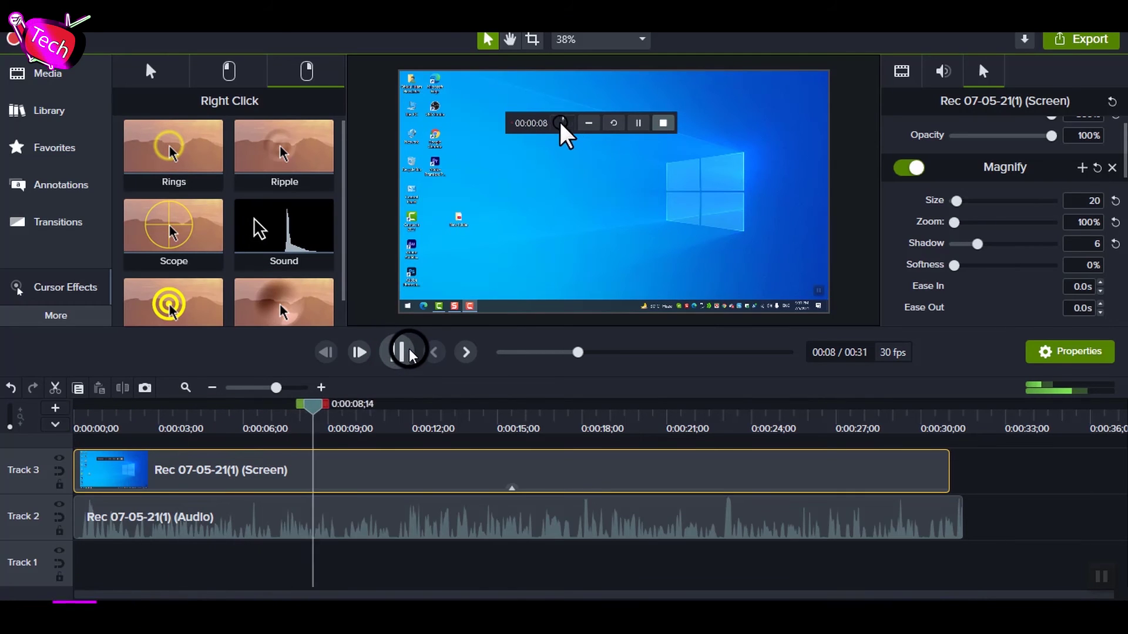
click(406, 353)
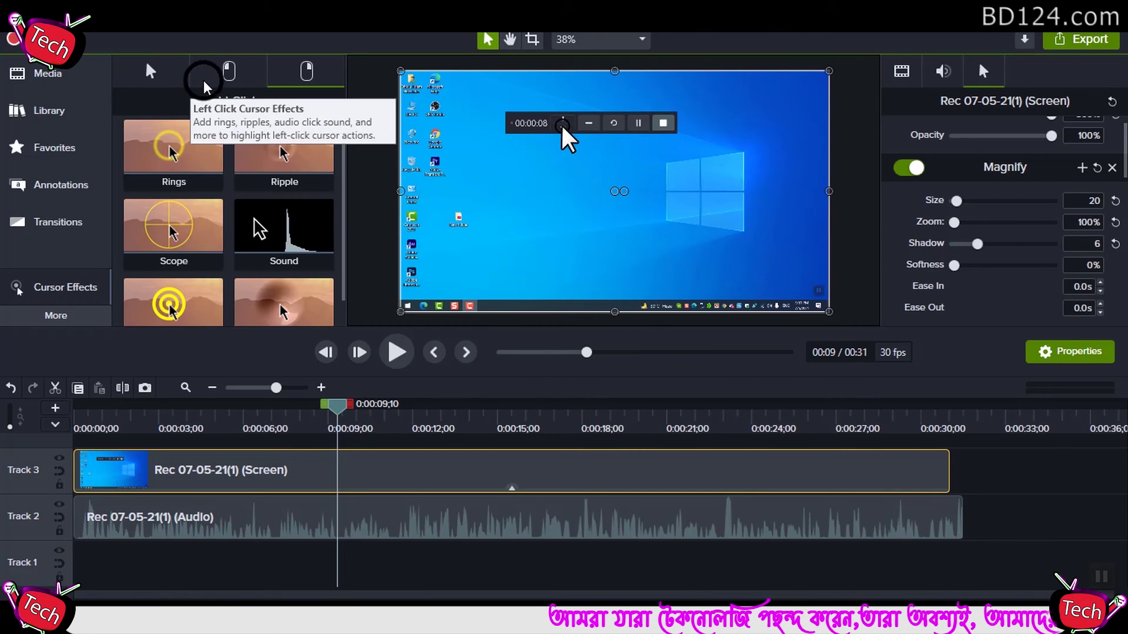
mouse_move(318, 185)
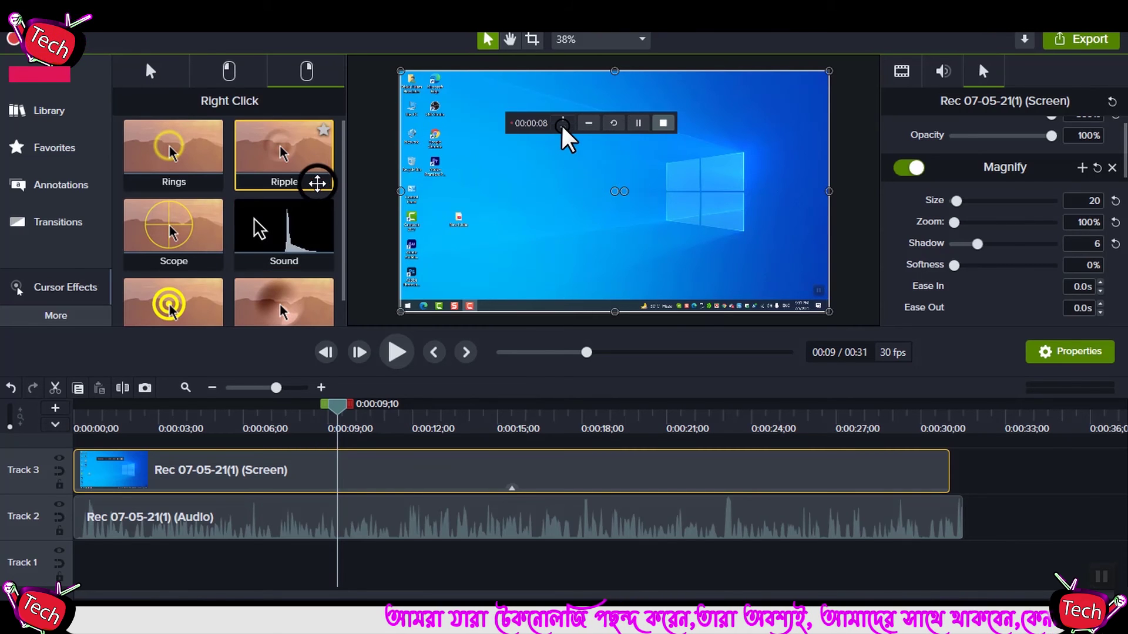